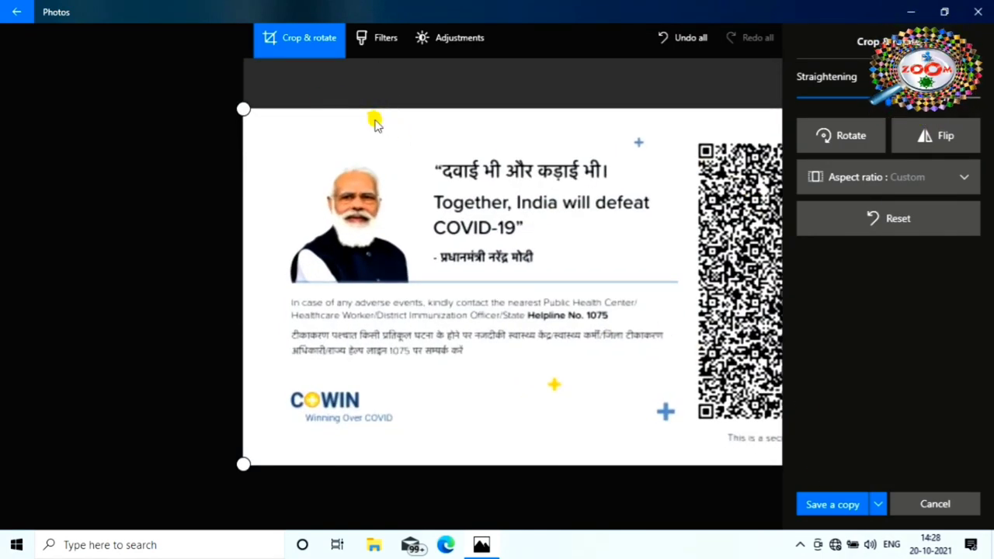
# Step: Tighten the crop around the certificate's quote and QR code section and save it as a JPG copy named hgfhg on the Desktop
pyautogui.moveTo(242, 107); pyautogui.dragTo(239, 116)
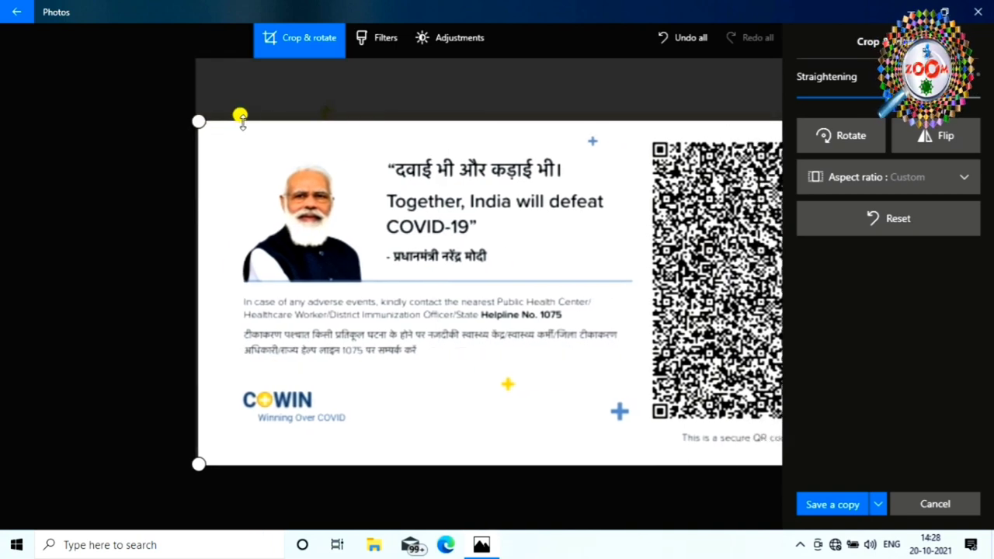
pyautogui.click(826, 505)
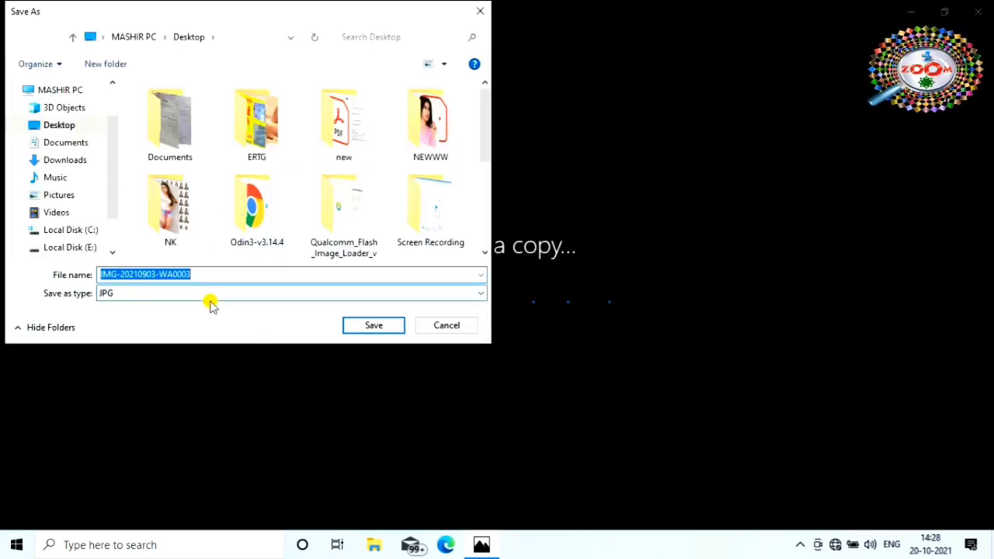
pyautogui.write('hgfhg')
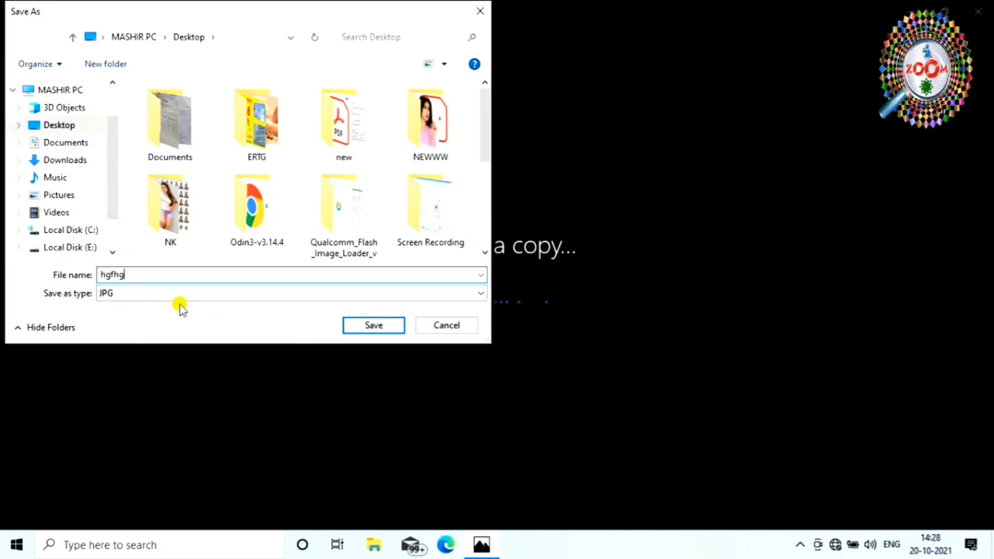
pyautogui.click(370, 328)
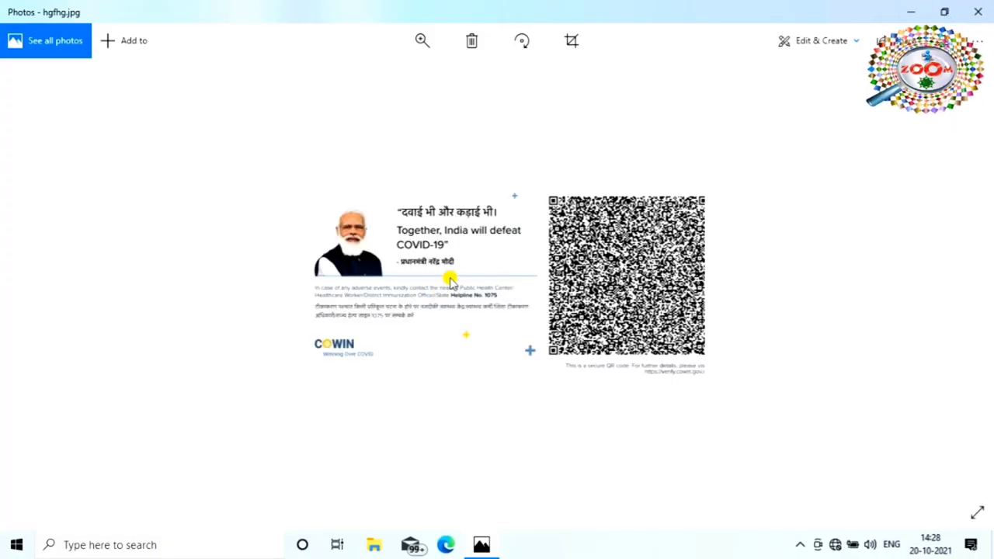
pyautogui.click(973, 16)
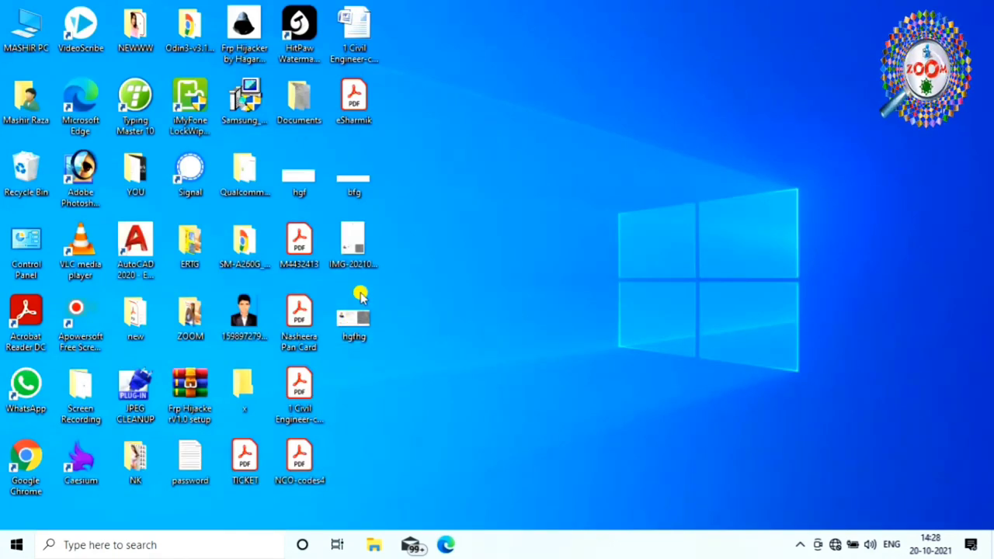
# Step: Open IMG-20210903-WA0003 from the Desktop and crop it to the upper part with the beneficiary and vaccination details
pyautogui.doubleClick(360, 242)
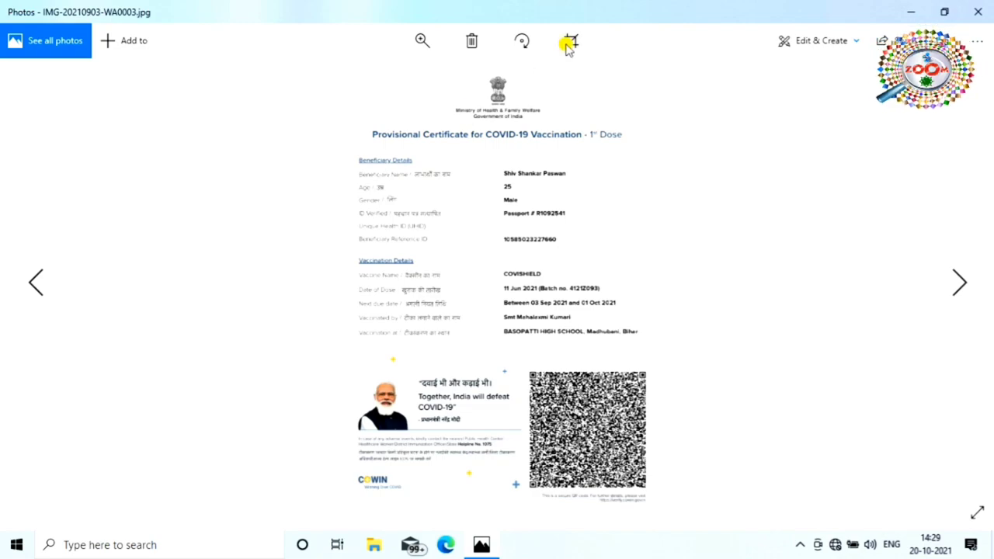
pyautogui.click(571, 43)
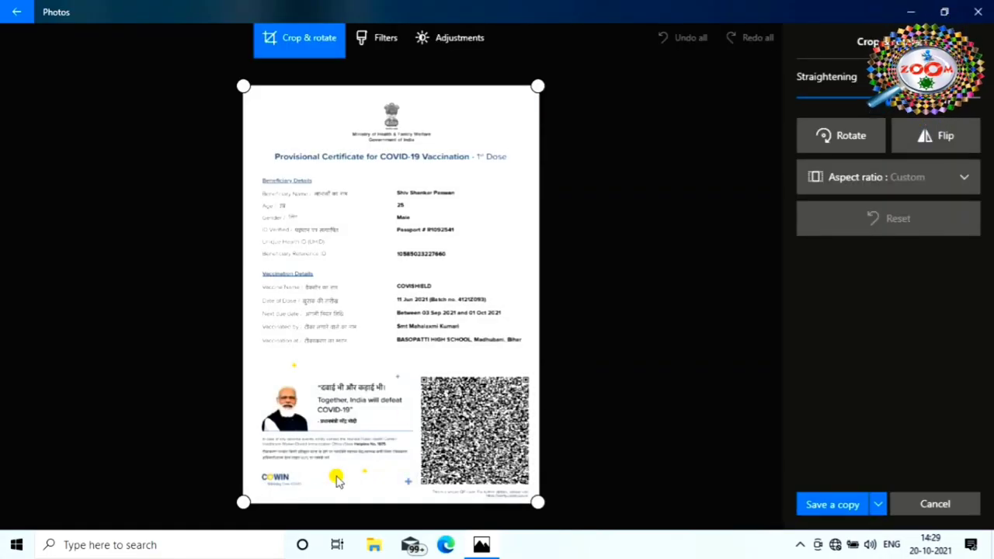
pyautogui.moveTo(242, 500); pyautogui.dragTo(244, 345)
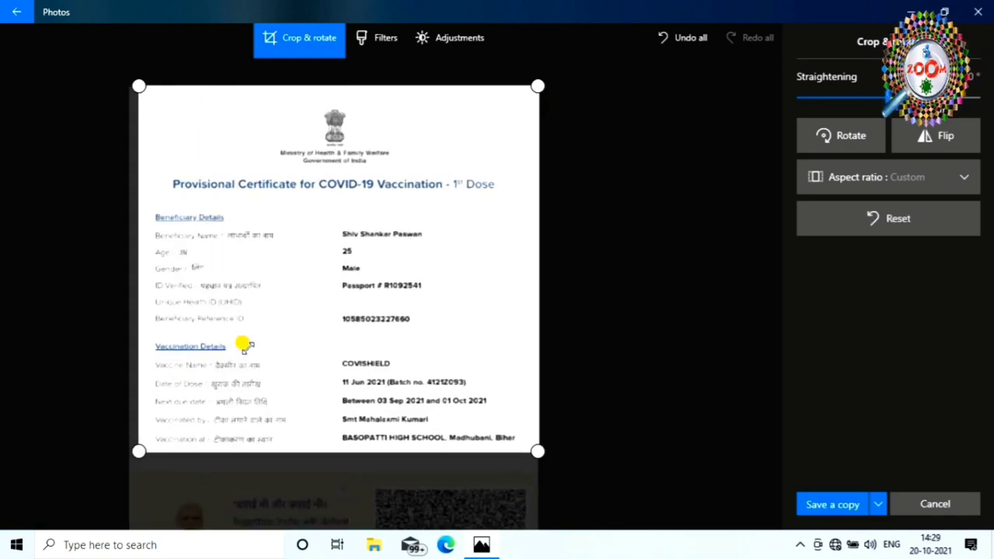
pyautogui.moveTo(101, 86); pyautogui.dragTo(39, 93)
pyautogui.moveTo(538, 86); pyautogui.dragTo(533, 74)
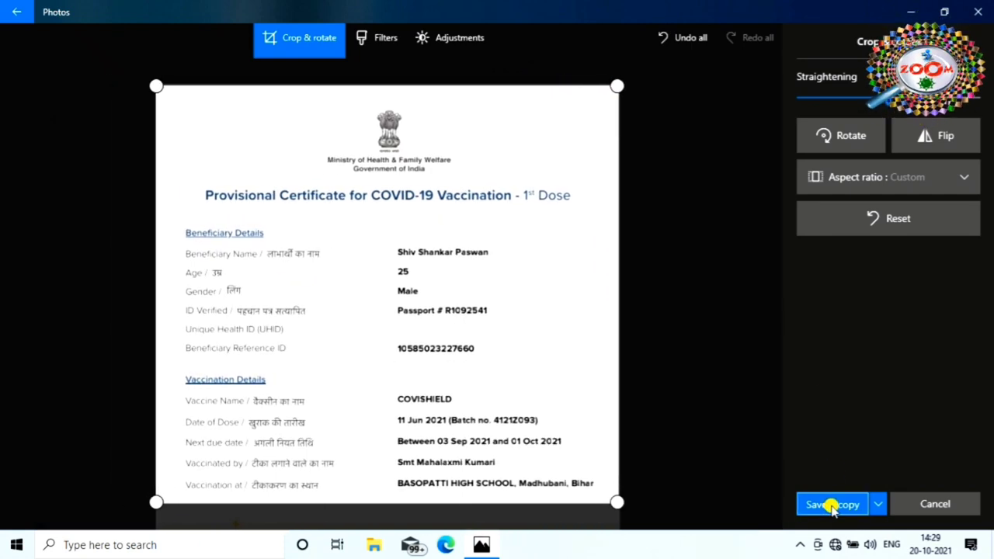
# Step: Save the cropped details section as a JPG copy named fghjgf on the Desktop and close the image
pyautogui.click(830, 505)
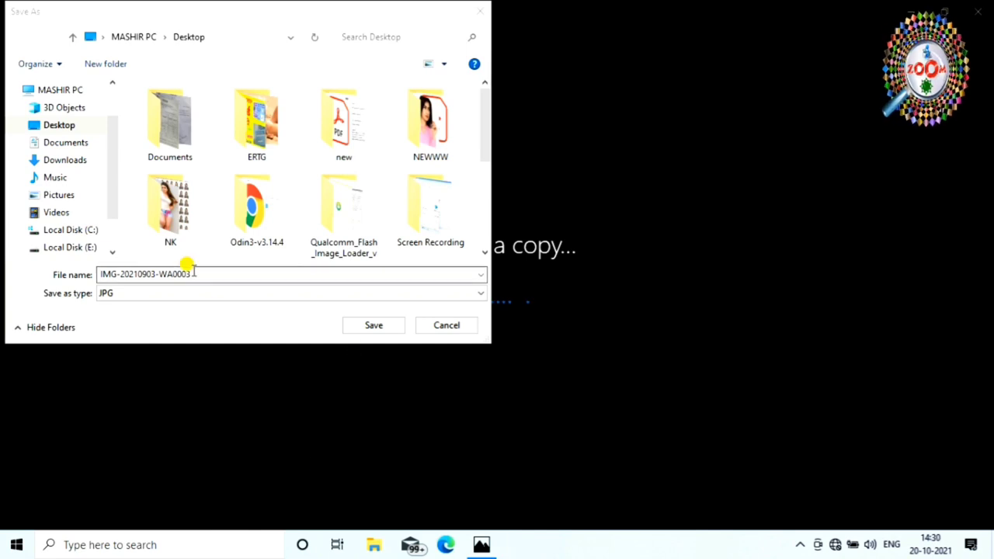
pyautogui.moveTo(189, 273); pyautogui.dragTo(66, 284)
pyautogui.write('fghjgf')
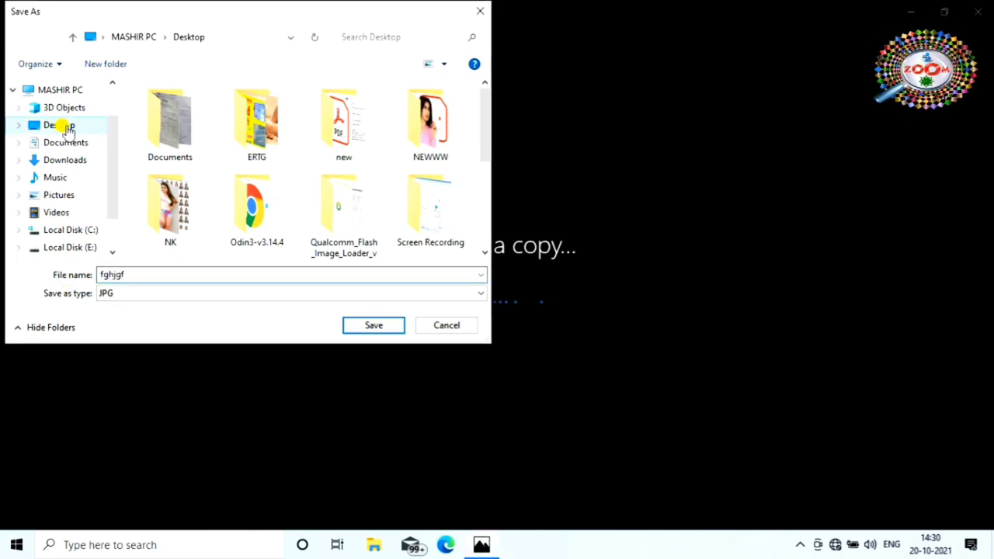
pyautogui.click(367, 324)
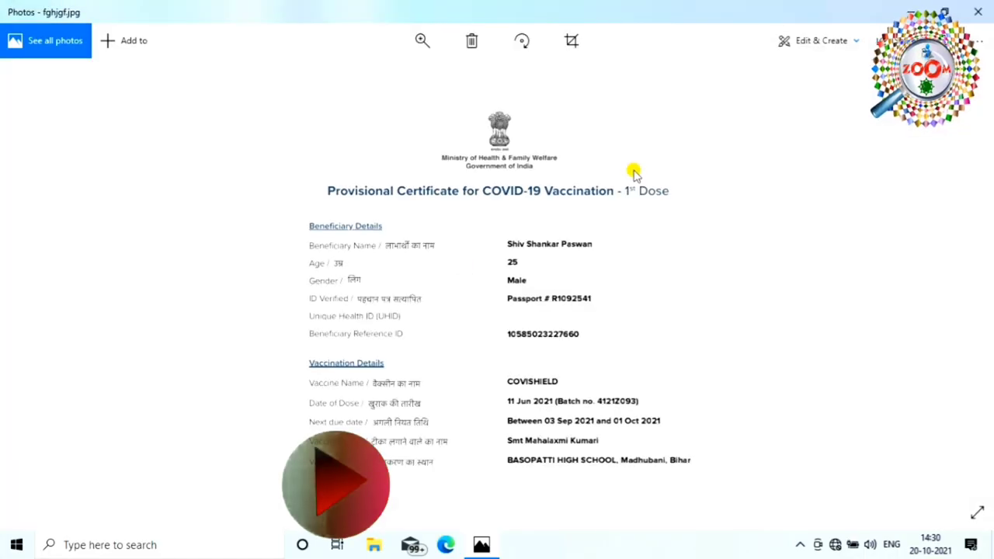
pyautogui.click(978, 12)
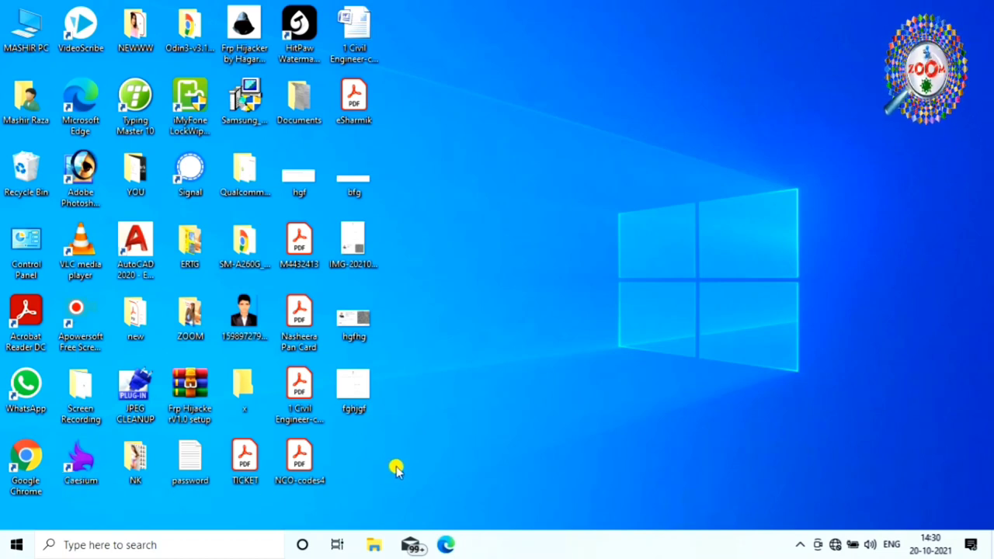
# Step: Switch to Caesium Image Compressor and add the hgfhg picture from the Desktop
pyautogui.doubleClick(81, 461)
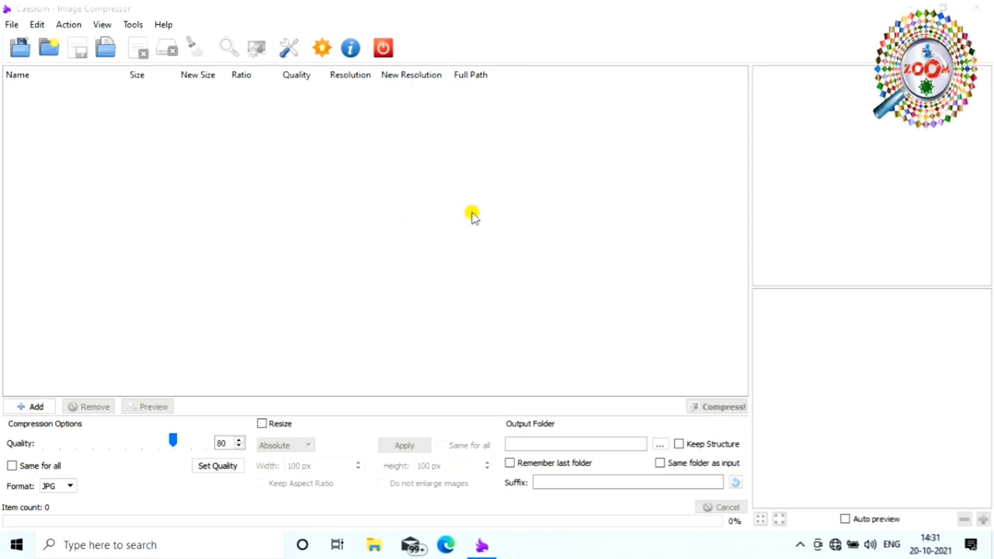
pyautogui.click(21, 50)
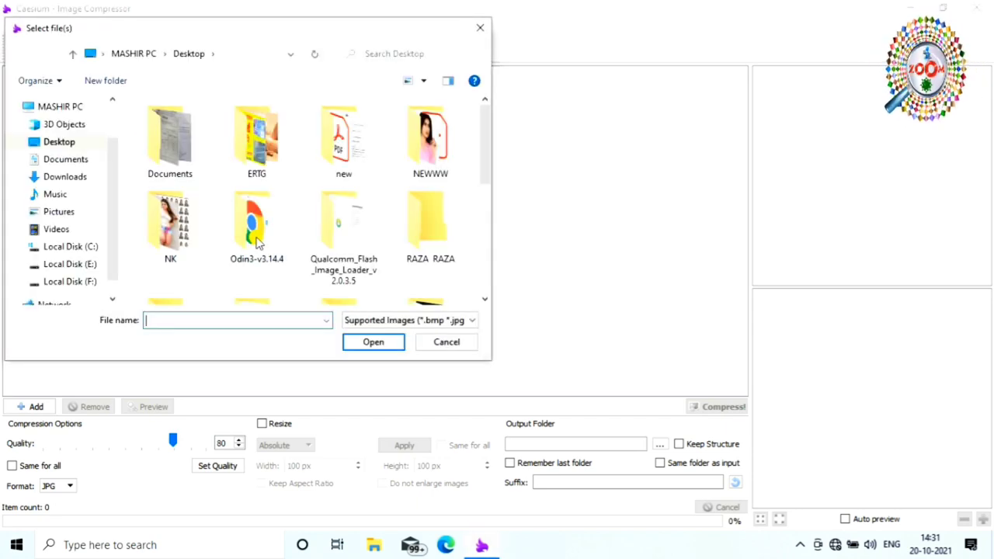
pyautogui.scroll(-4, 282, 222)
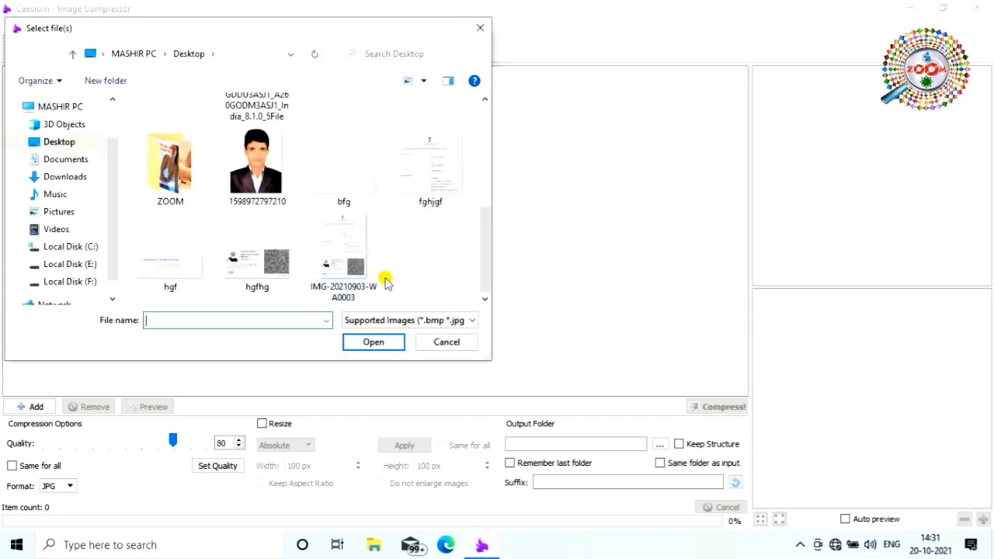
pyautogui.click(257, 261)
pyautogui.click(376, 348)
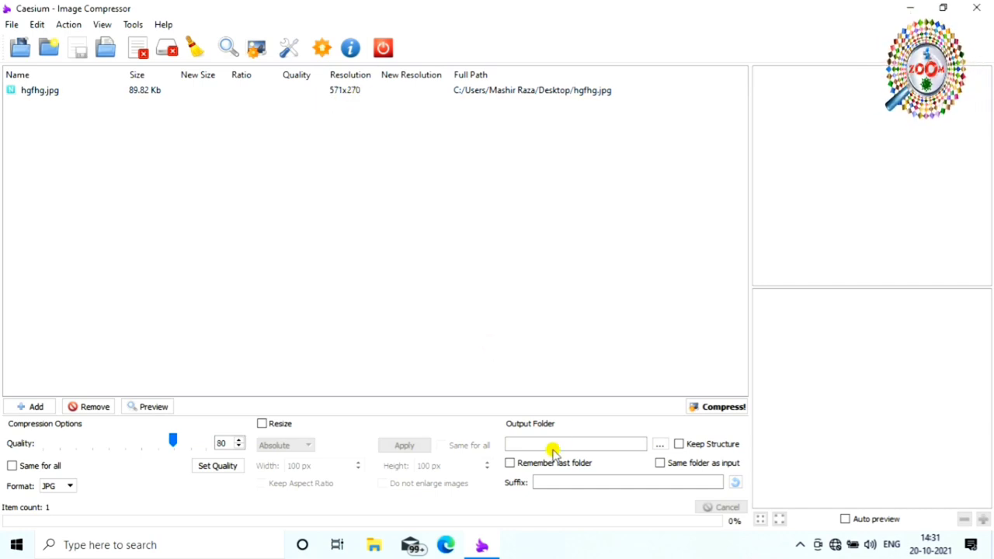
# Step: Set the output folder to the Desktop folder listed right after Qualcomm_Flash_Image_Loader_v2.0.3.5
pyautogui.click(660, 444)
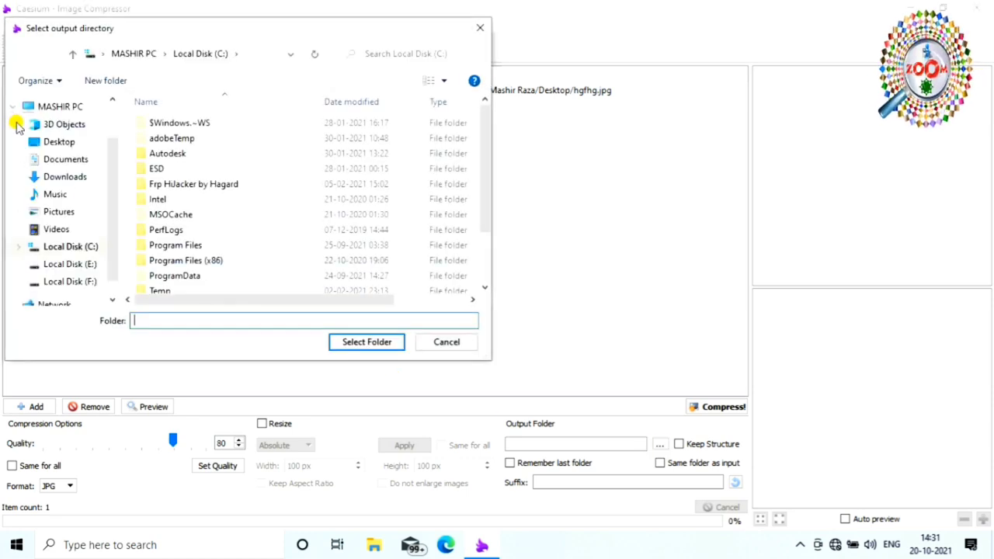
pyautogui.click(58, 143)
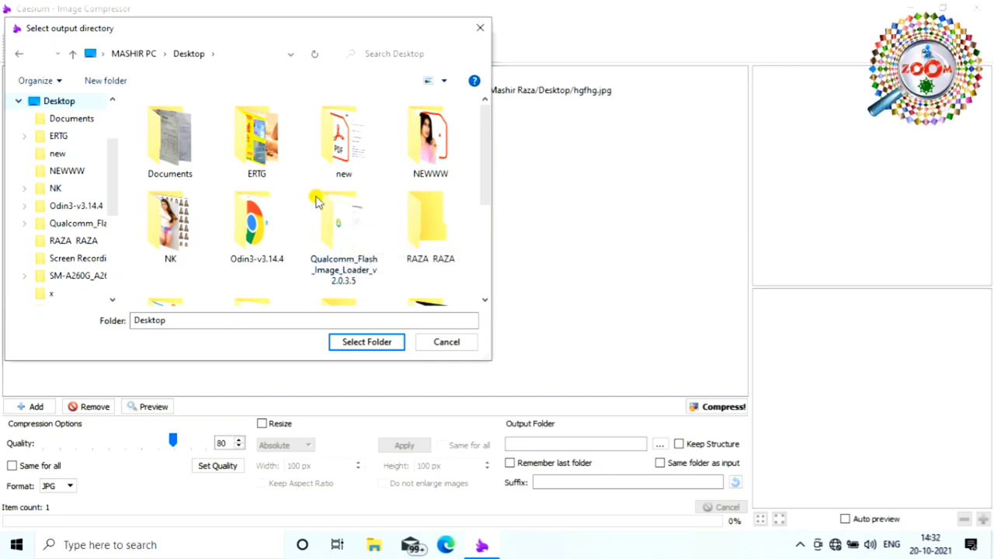
pyautogui.click(427, 233)
pyautogui.click(367, 342)
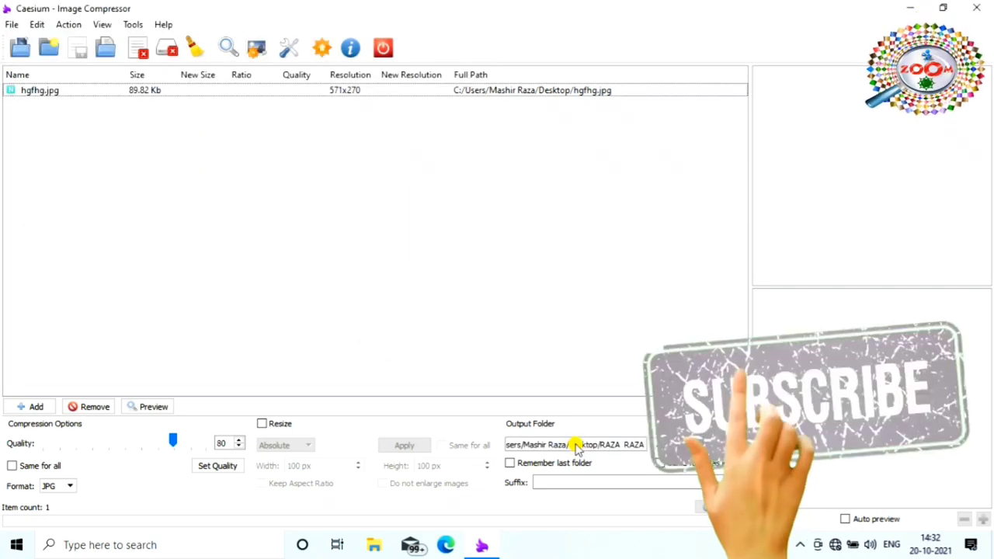
# Step: Enable resizing for hgfhg.jpg, apply the absolute size of 571 x 270 px, and compress it
pyautogui.click(354, 94)
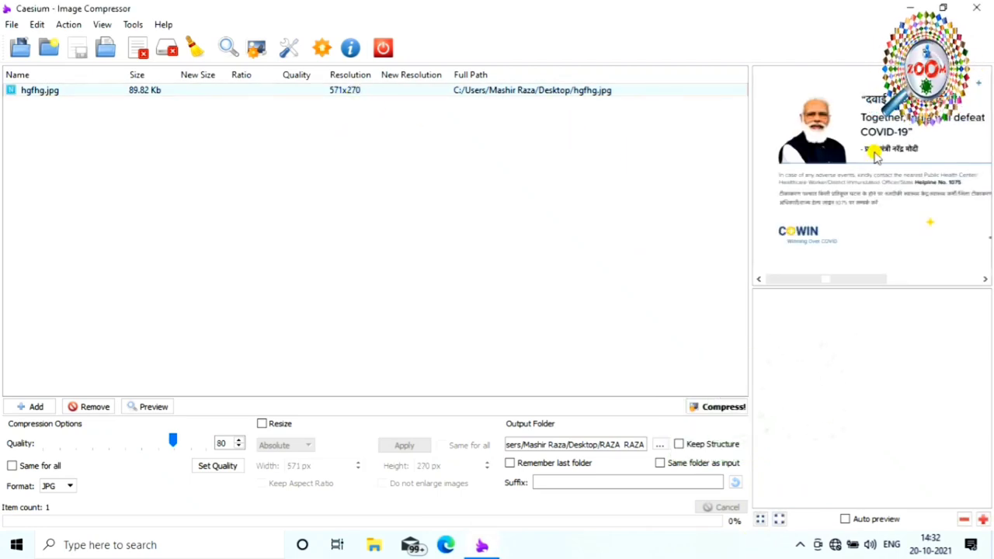
pyautogui.click(261, 426)
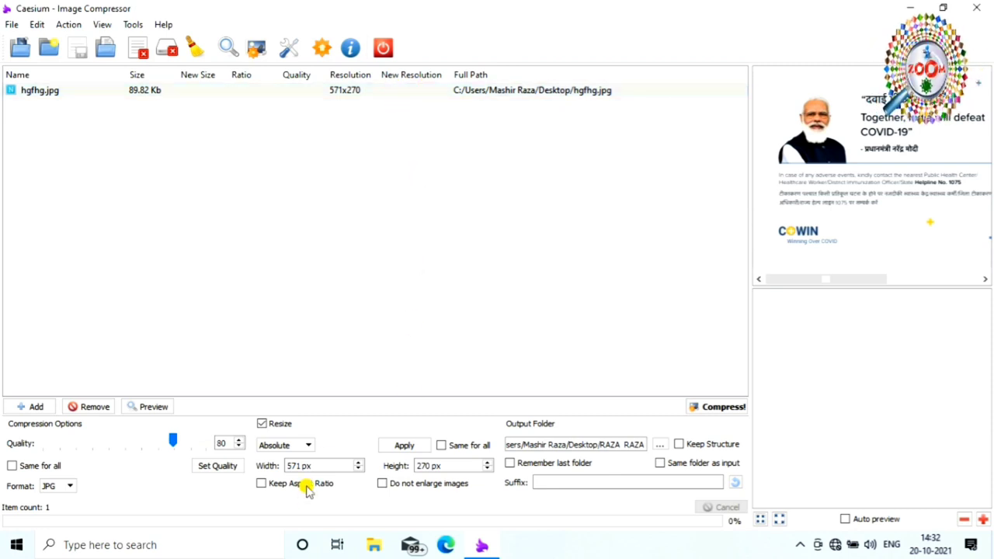
pyautogui.click(405, 445)
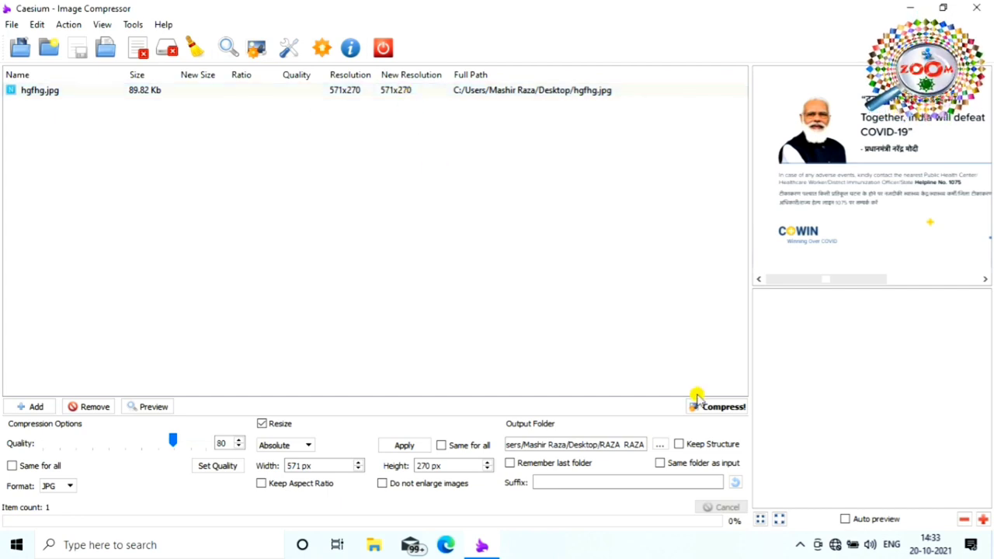
pyautogui.click(721, 411)
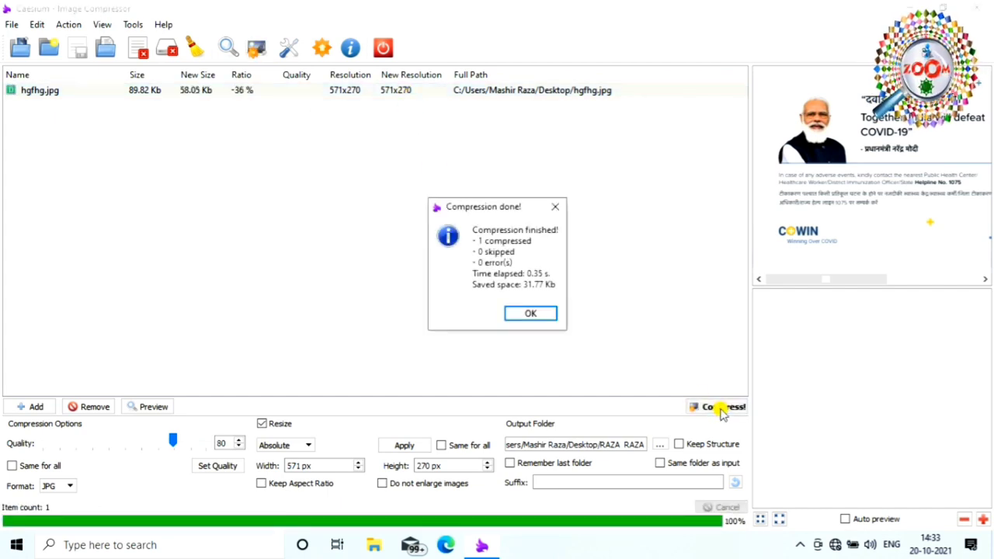
pyautogui.click(534, 314)
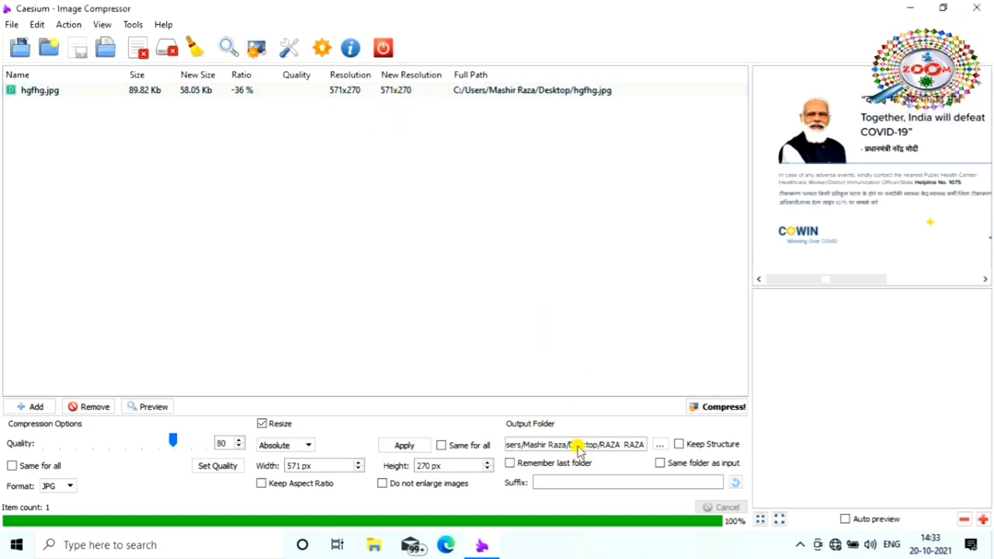
# Step: Open the output folder from the Desktop and check the compressed hgfhg file's dimensions and size
pyautogui.click(911, 7)
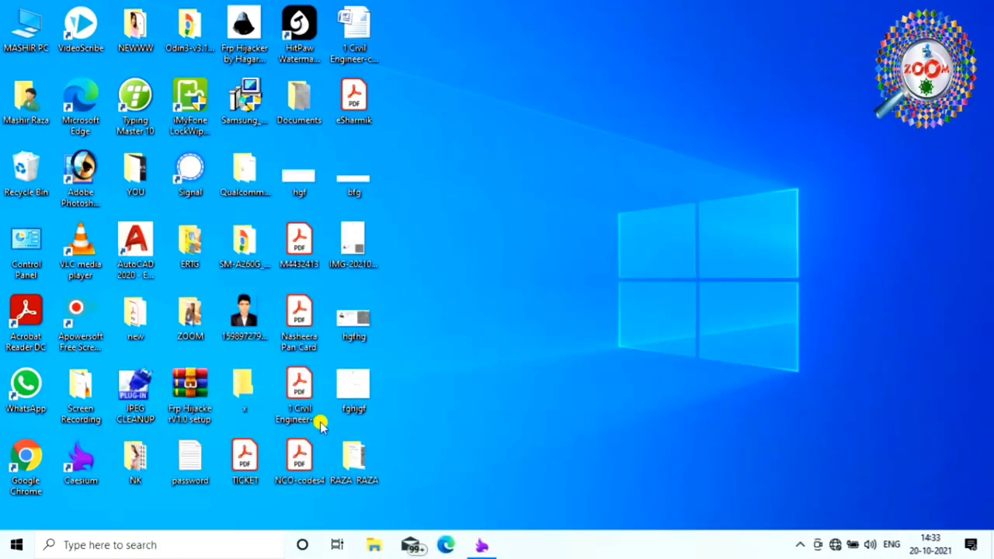
pyautogui.doubleClick(347, 466)
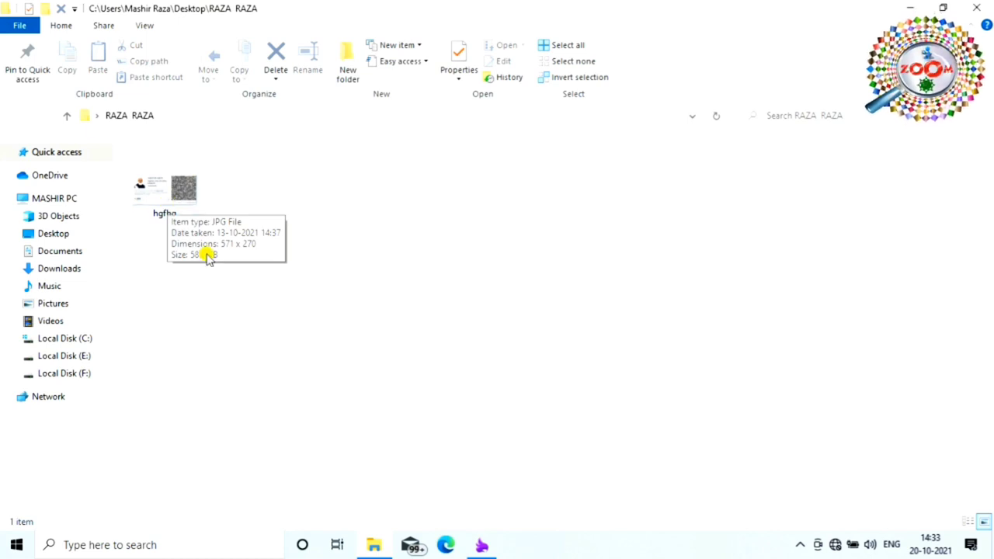
pyautogui.moveTo(179, 189)
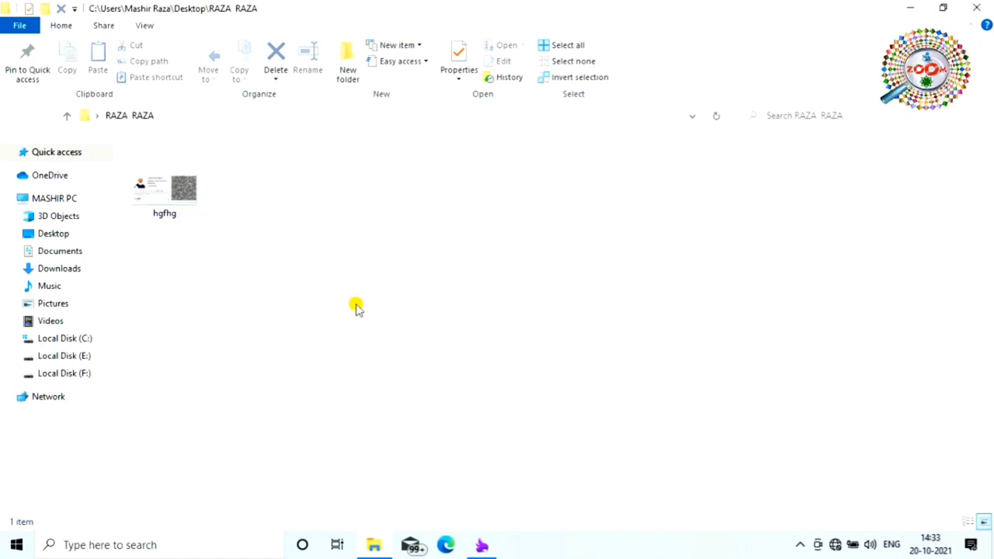
# Step: Switch back to Caesium and add the fghjgf picture from the Desktop to the list
pyautogui.click(482, 546)
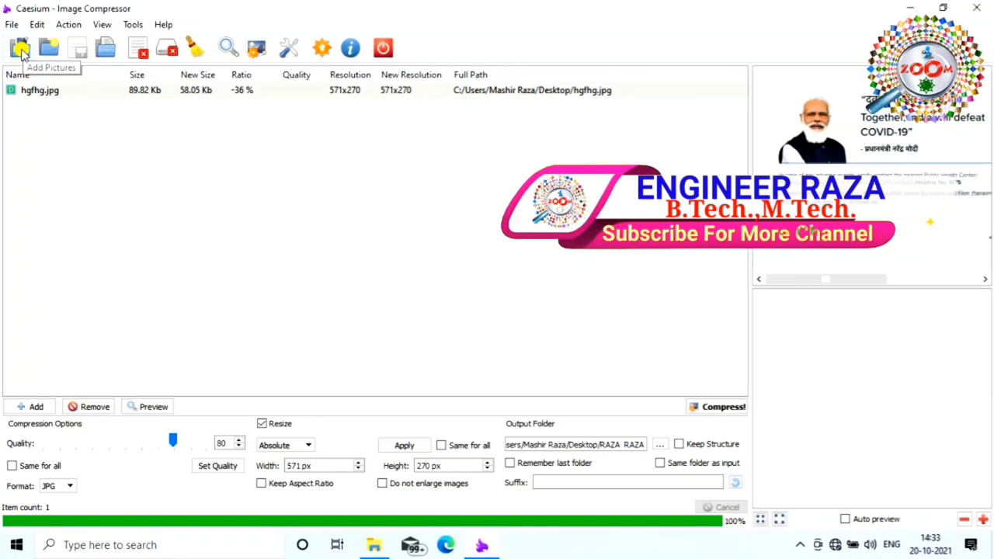
pyautogui.click(21, 49)
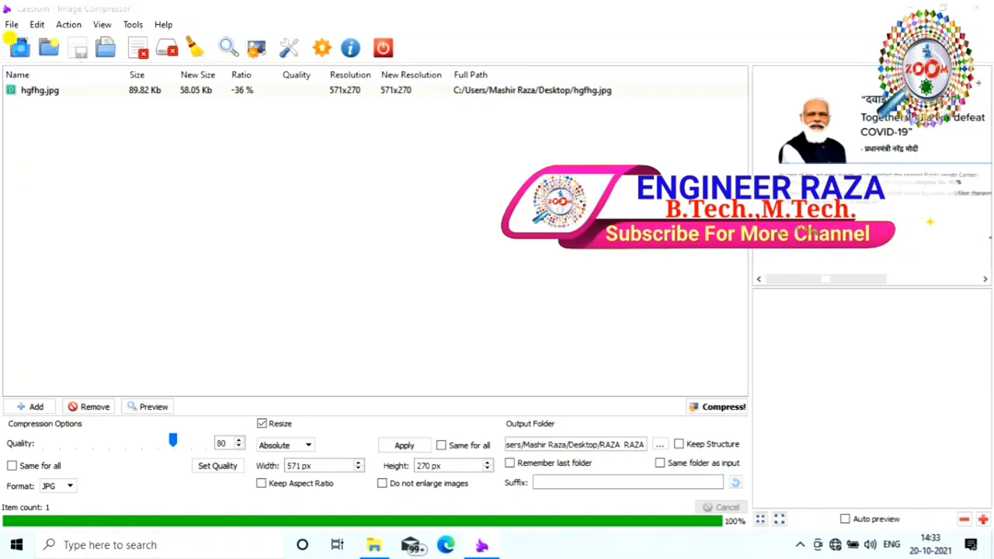
pyautogui.scroll(-5, 340, 247)
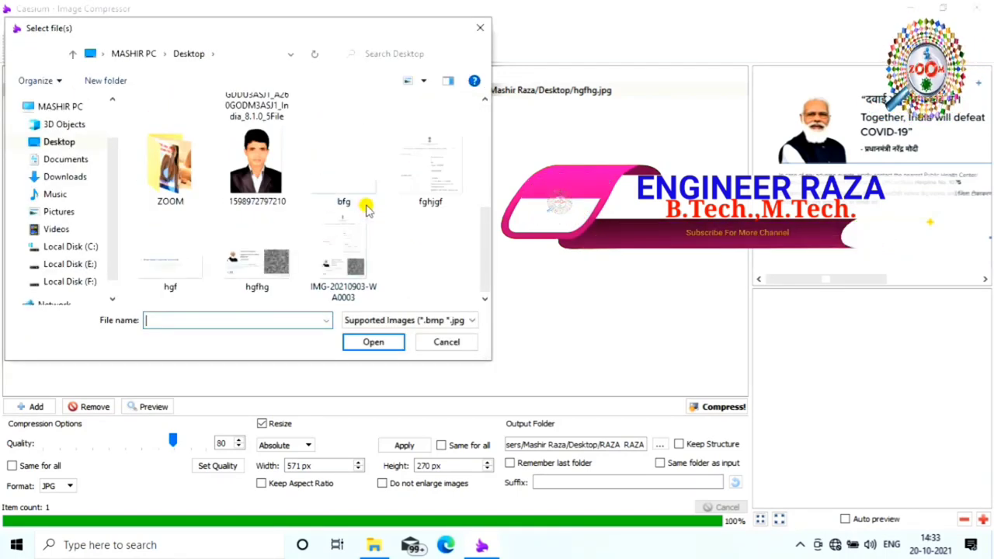
pyautogui.click(427, 167)
pyautogui.click(374, 343)
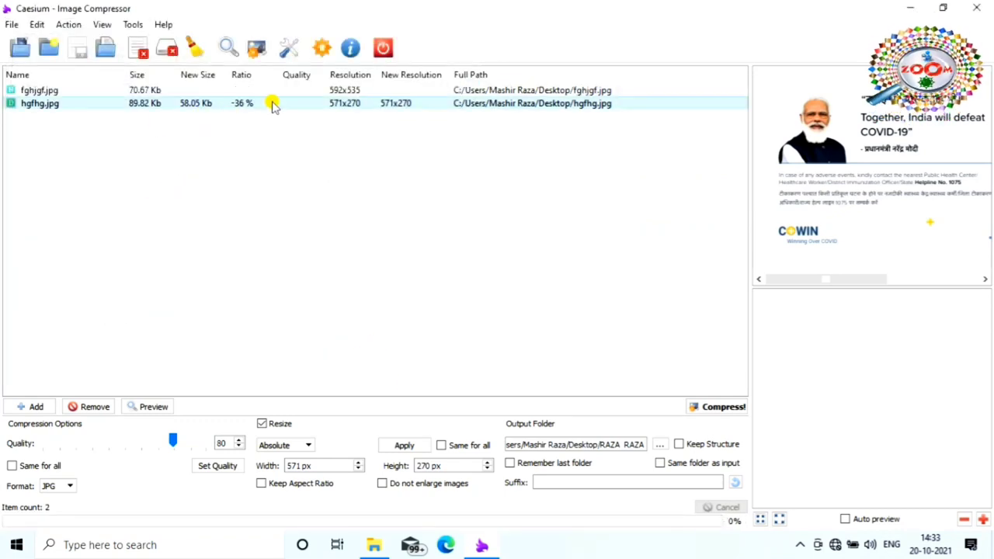
# Step: Apply the 571 x 270 px size to fghjgf.jpg and compress the listed images
pyautogui.click(340, 92)
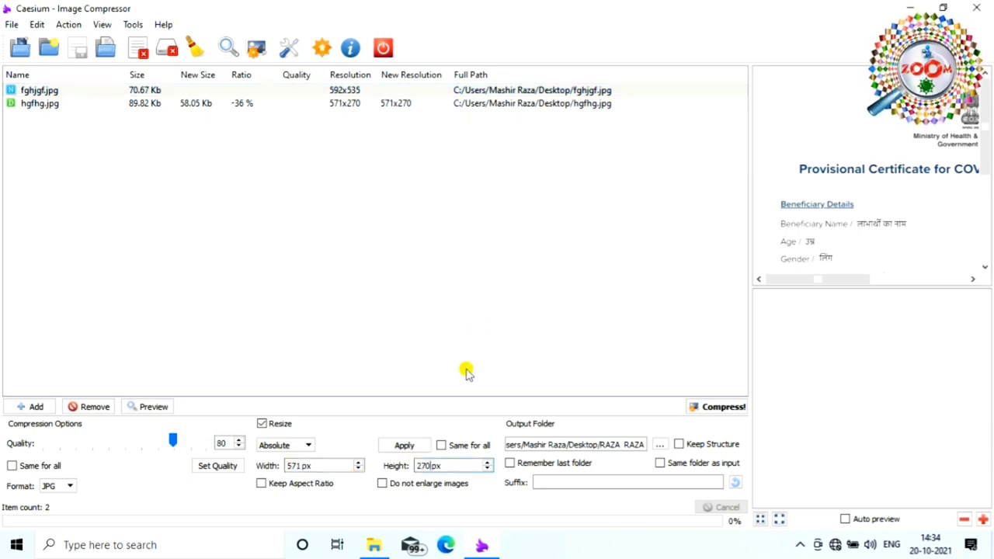
pyautogui.click(405, 447)
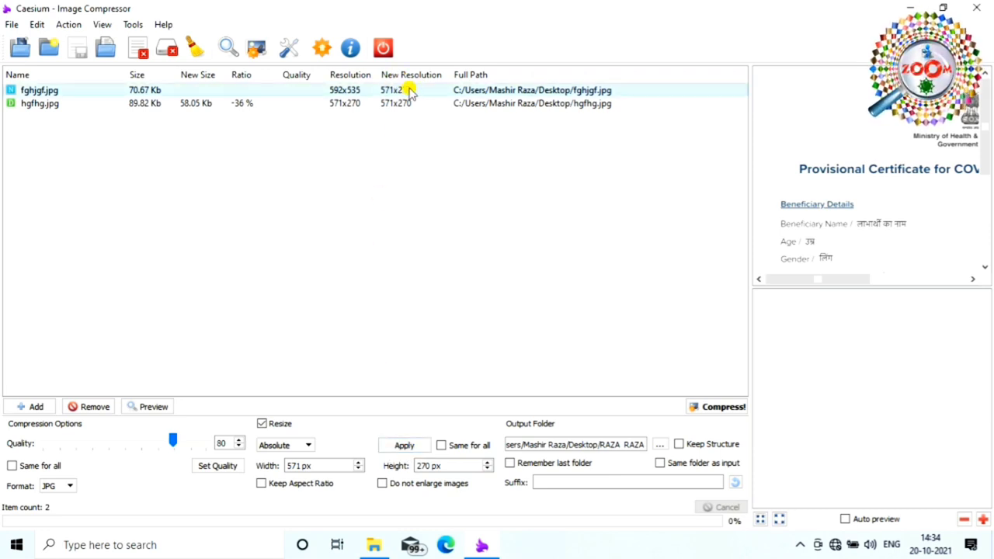
pyautogui.click(714, 407)
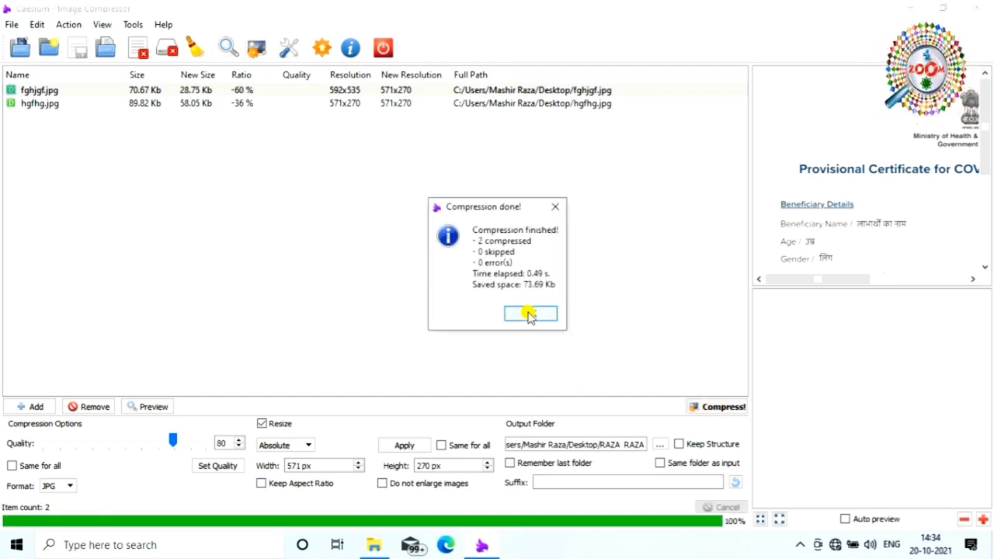
# Step: Minimize Caesium and close the open folder window to return to the Desktop, and refresh it
pyautogui.click(529, 314)
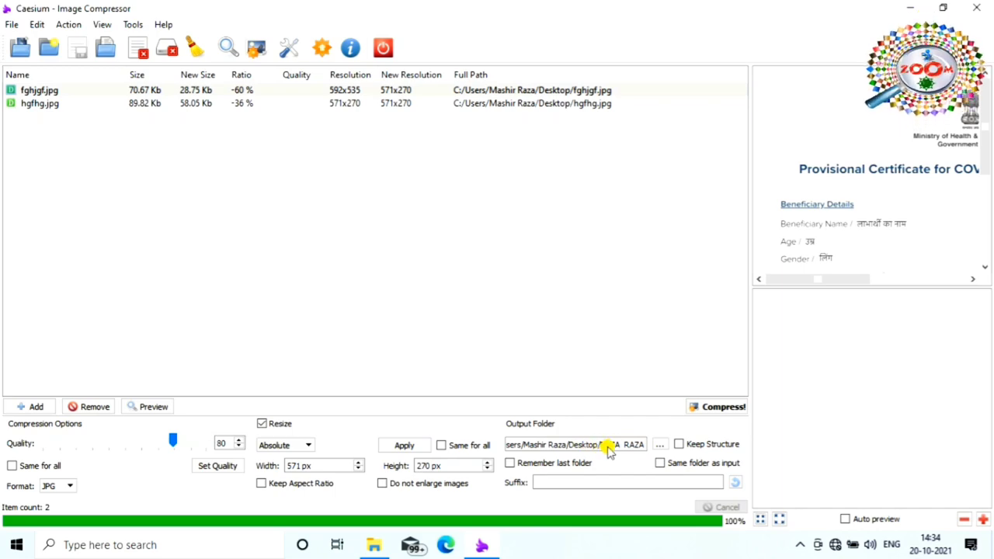
pyautogui.click(909, 7)
pyautogui.click(973, 8)
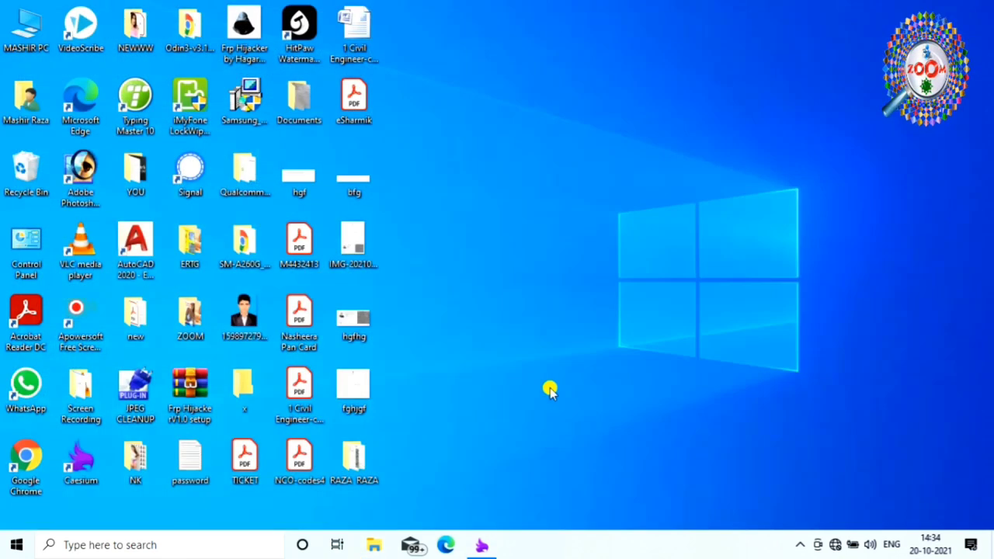
pyautogui.rightClick(522, 268)
pyautogui.click(558, 314)
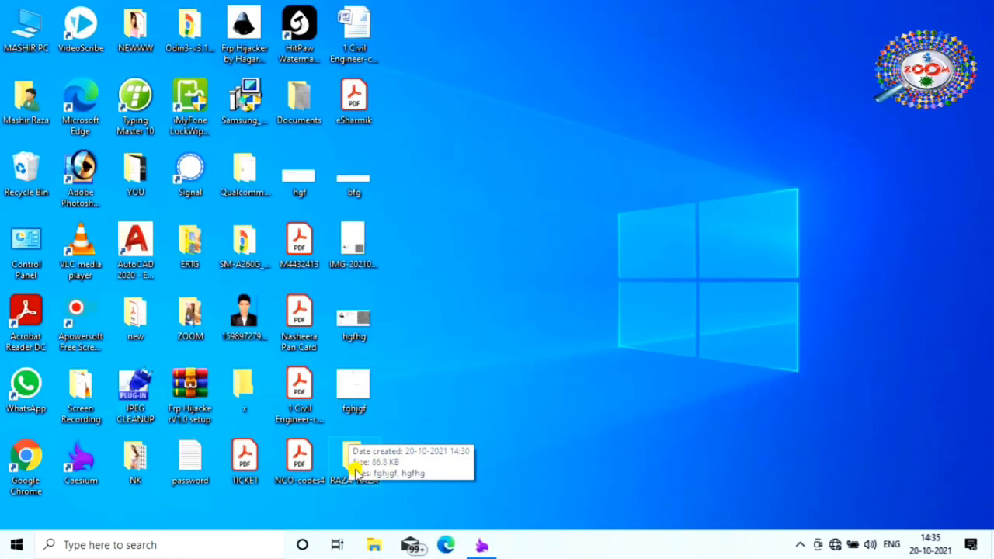
# Step: Open the output folder from the Desktop and check the combined size of the compressed fghjgf and hgfhg images
pyautogui.doubleClick(356, 466)
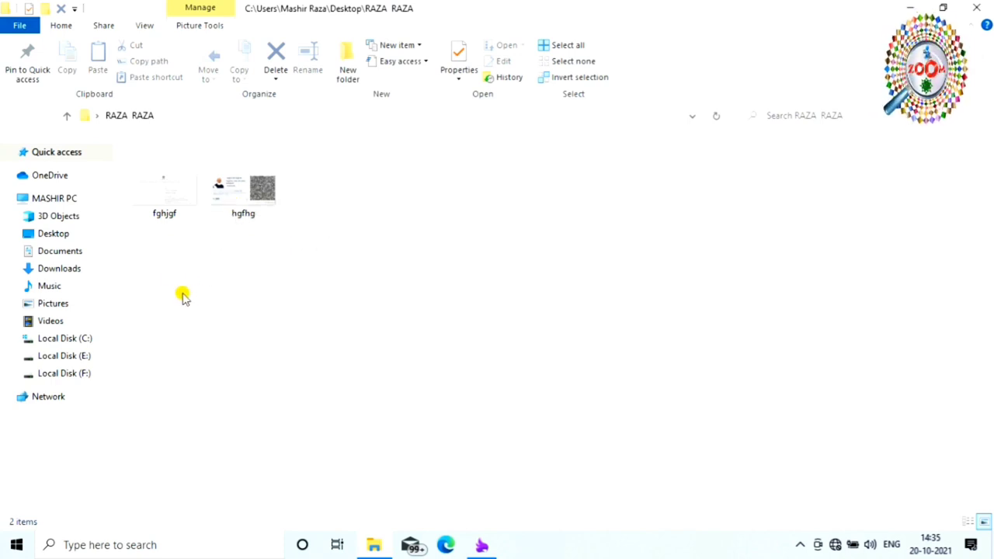
pyautogui.hotkey('ctrl', 'a')
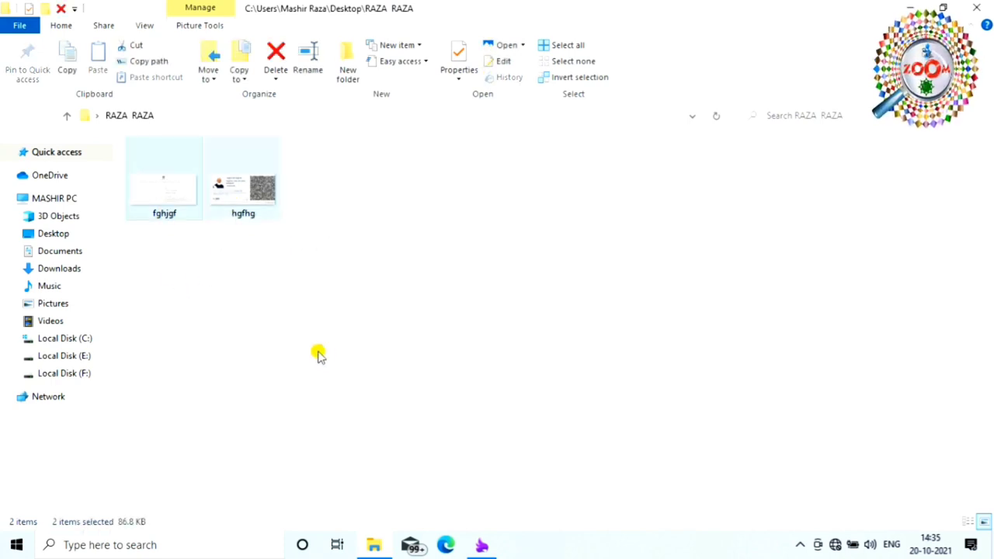
pyautogui.click(356, 269)
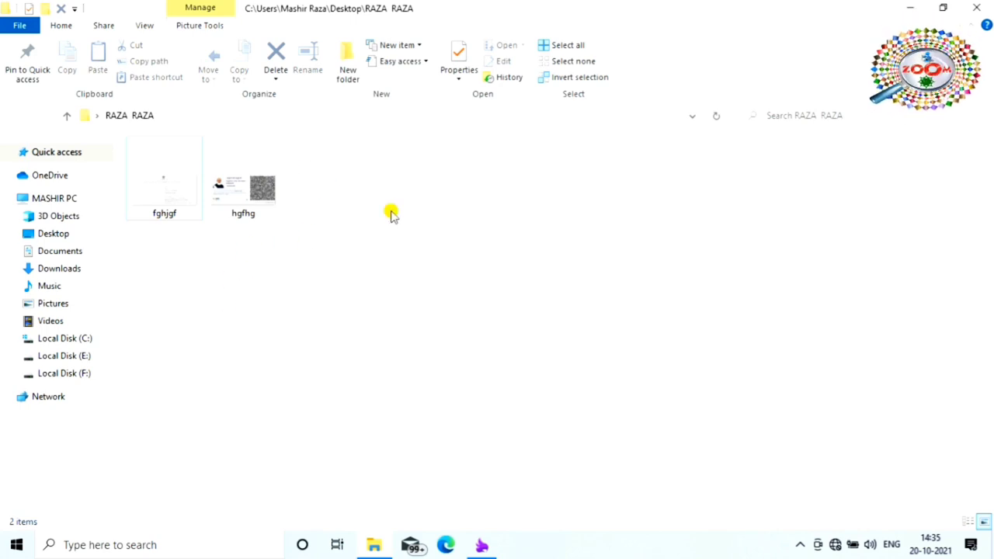
# Step: View the compressed hgfhg picture in Photos and close both the viewer and the output folder
pyautogui.doubleClick(246, 209)
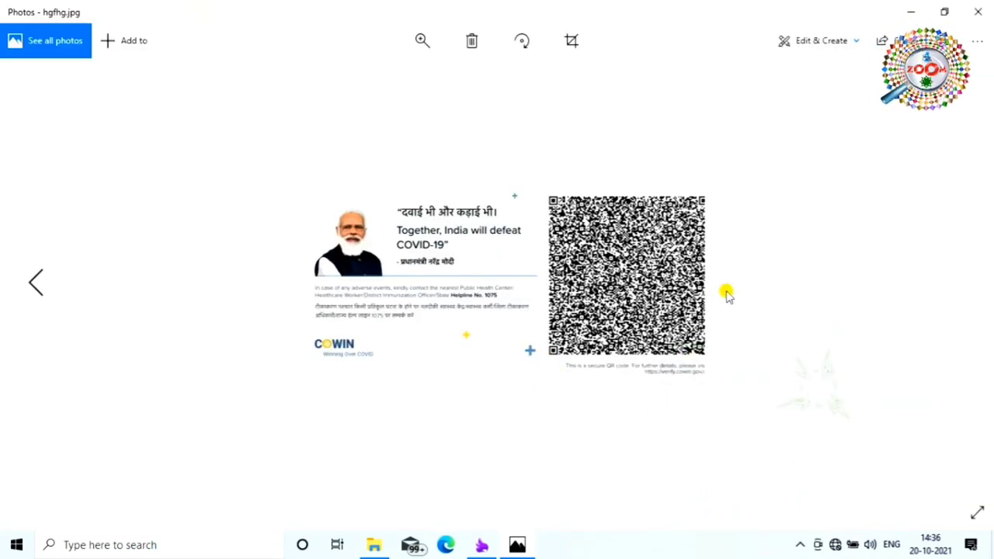
pyautogui.click(975, 10)
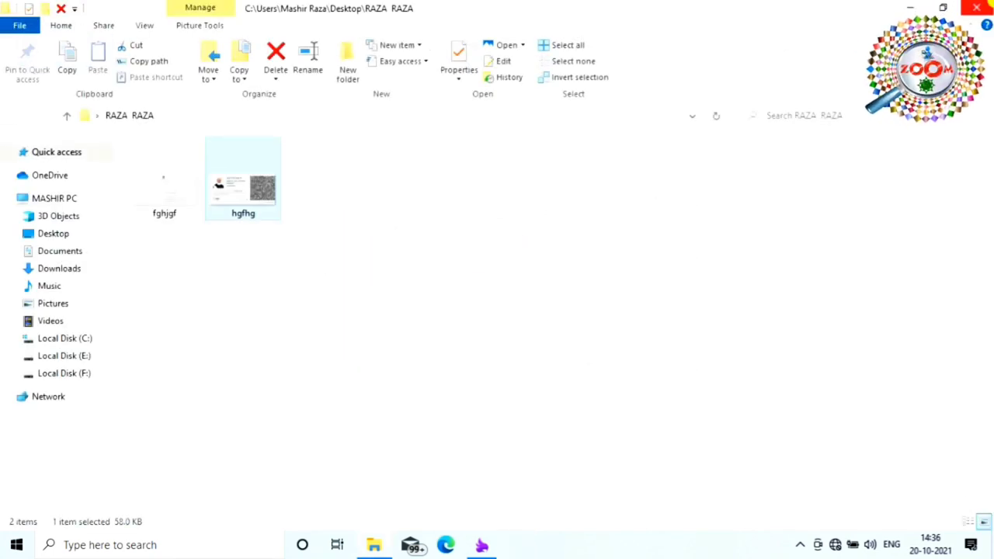
pyautogui.click(983, 8)
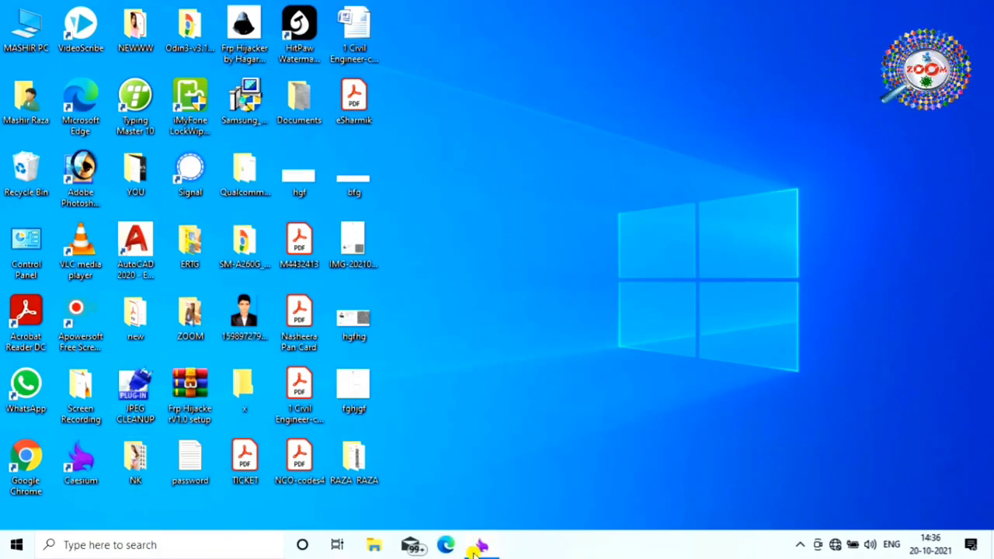
# Step: Close Caesium and briefly view the original vaccination certificate image from the Desktop
pyautogui.click(479, 547)
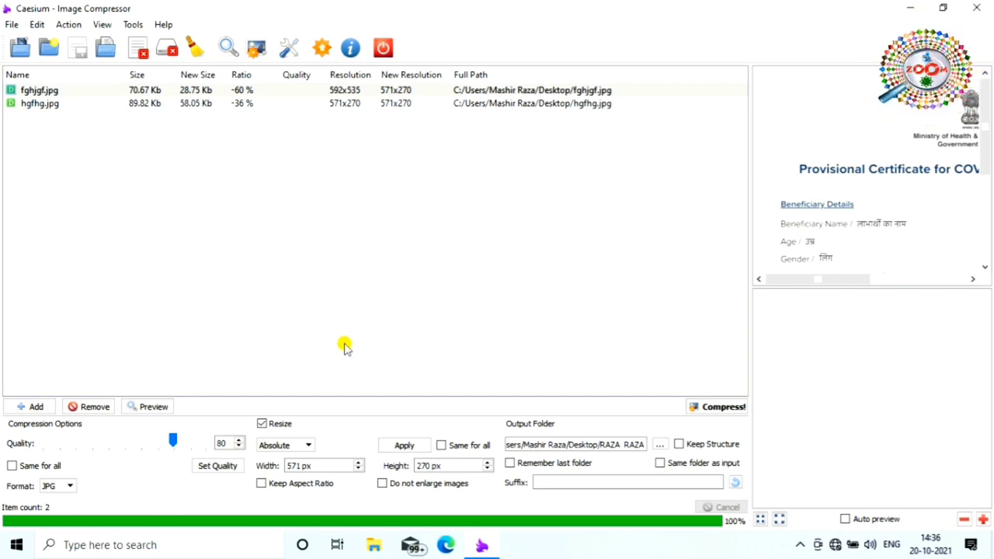
pyautogui.click(987, 8)
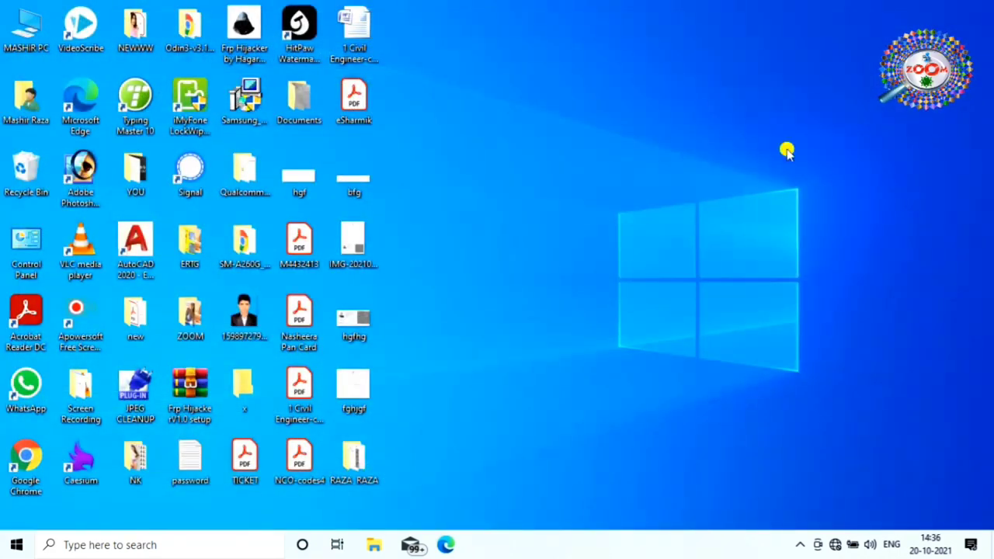
pyautogui.doubleClick(363, 250)
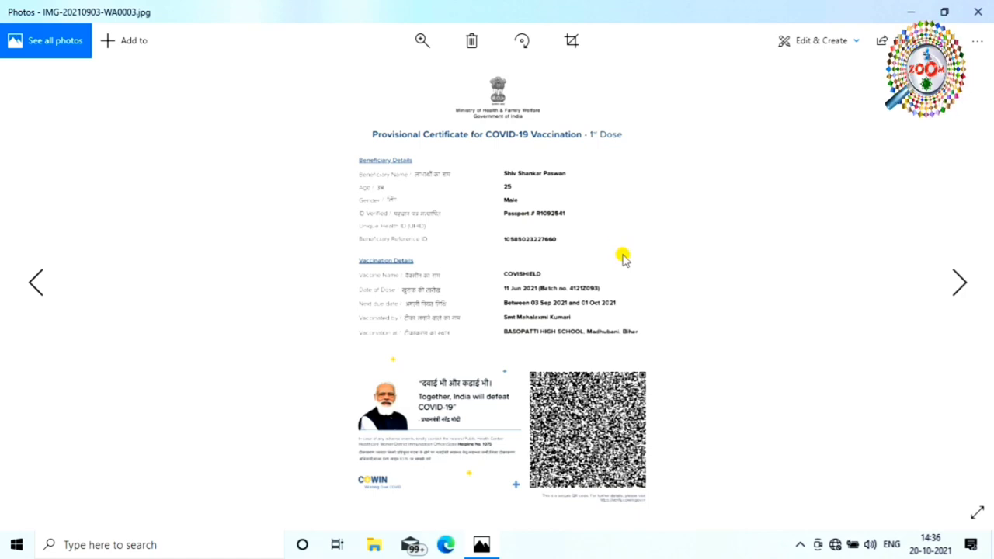
pyautogui.click(977, 12)
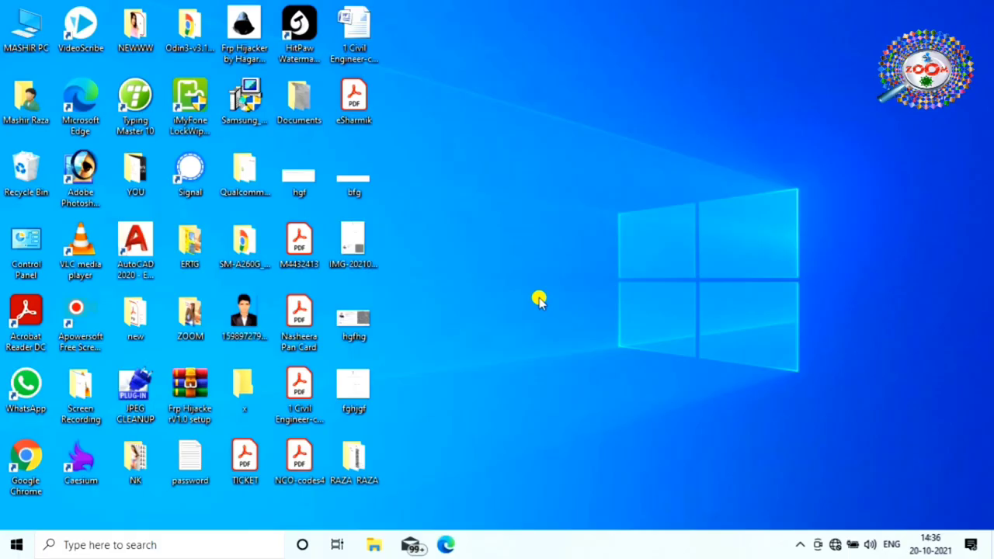